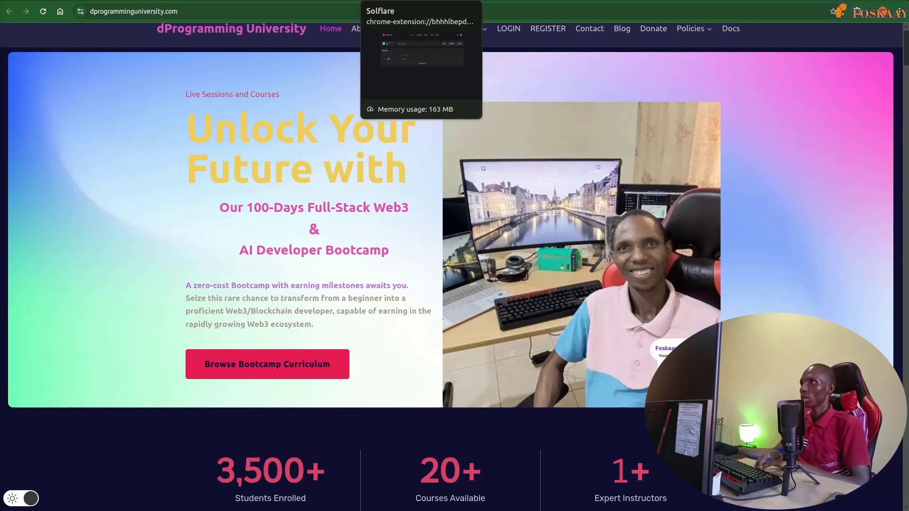
Switch to the Solflare Wallet tab and open its General settings showing the Mainnet network.
{"action": "left_click", "coordinate": [386, 4]}
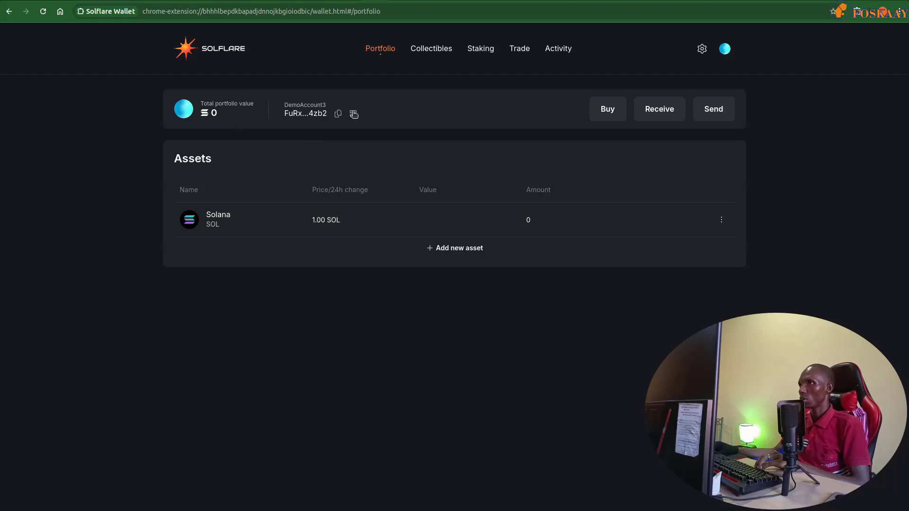
{"action": "left_click", "coordinate": [704, 52]}
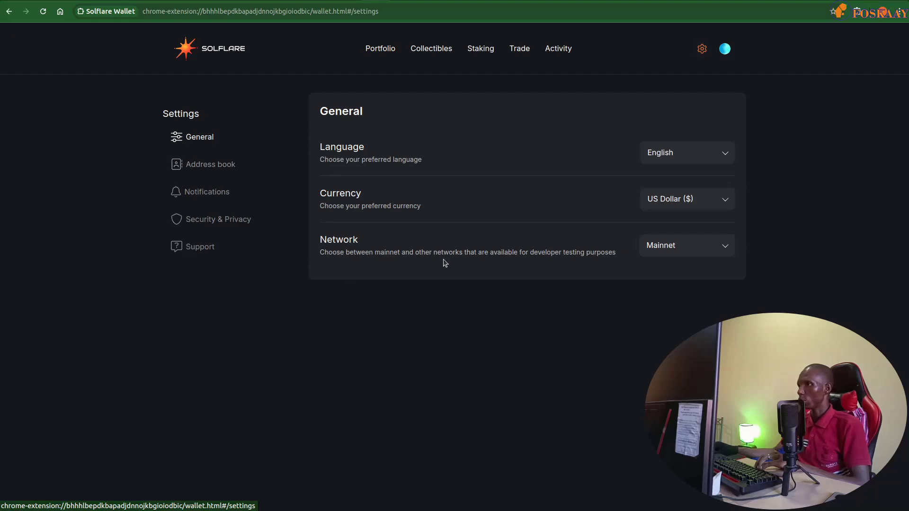
Expand the Network dropdown to list Mainnet, Testnet and Devnet.
{"action": "left_click", "coordinate": [683, 248]}
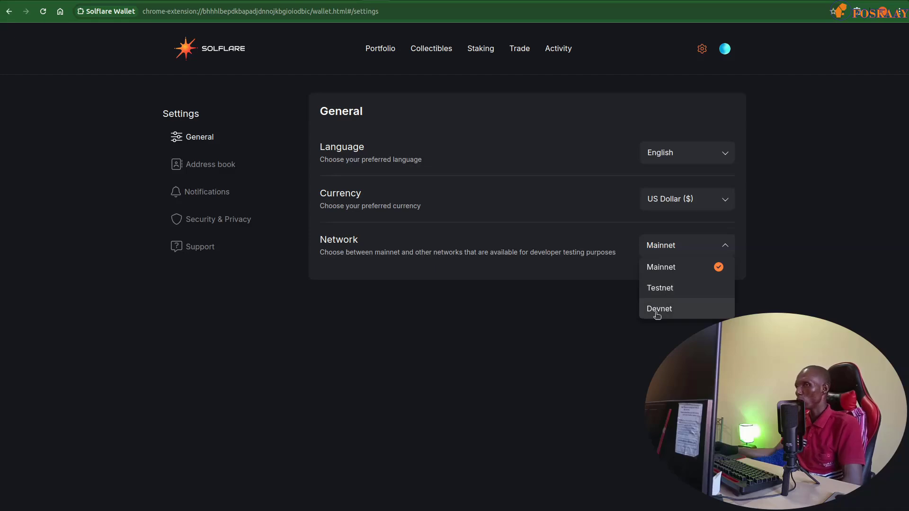
Select Devnet, confirm the switch, and view the portfolio with 1.95 SOL and 20 USDC.
{"action": "left_click", "coordinate": [658, 309]}
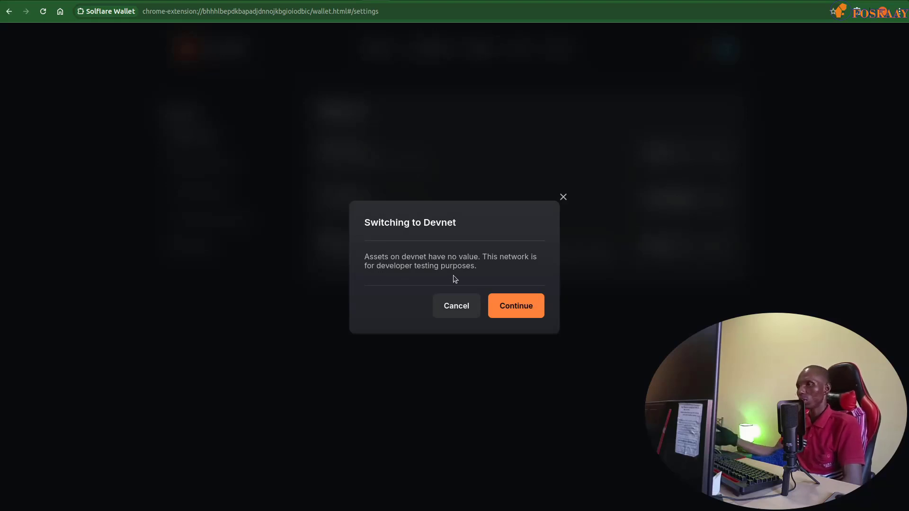
{"action": "left_click", "coordinate": [526, 312]}
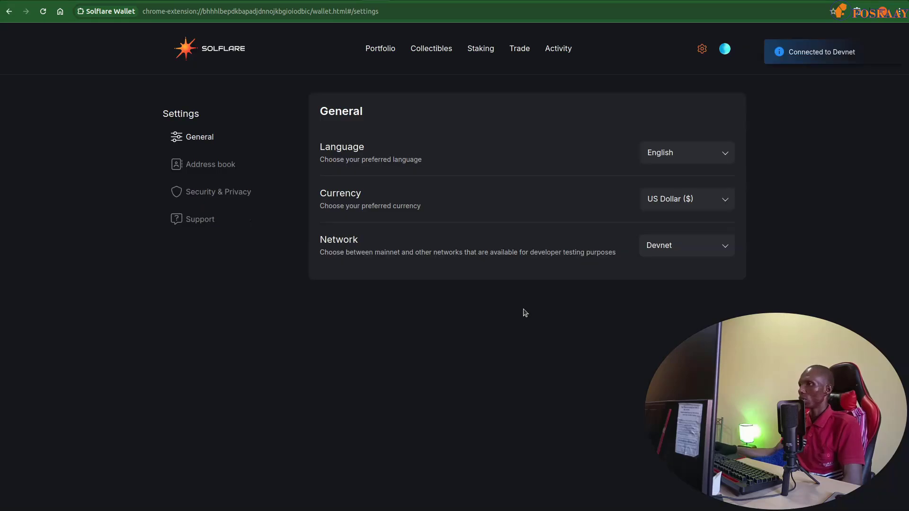
{"action": "left_click", "coordinate": [220, 48]}
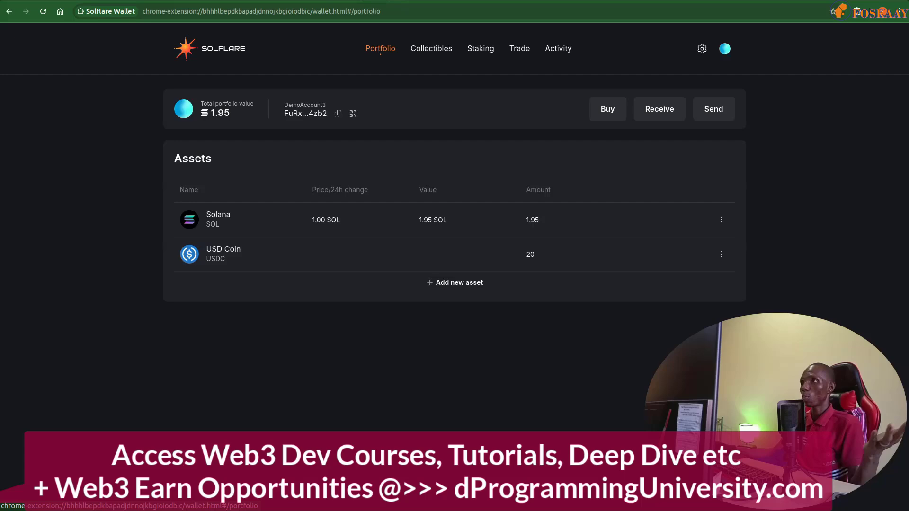
Go back to the dProgramming University bootcamp home page tab.
{"action": "left_click", "coordinate": [426, 1]}
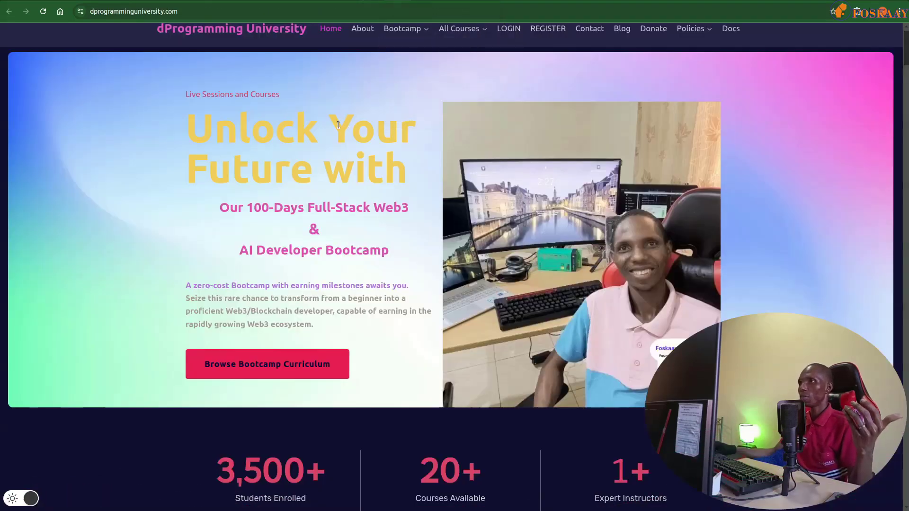